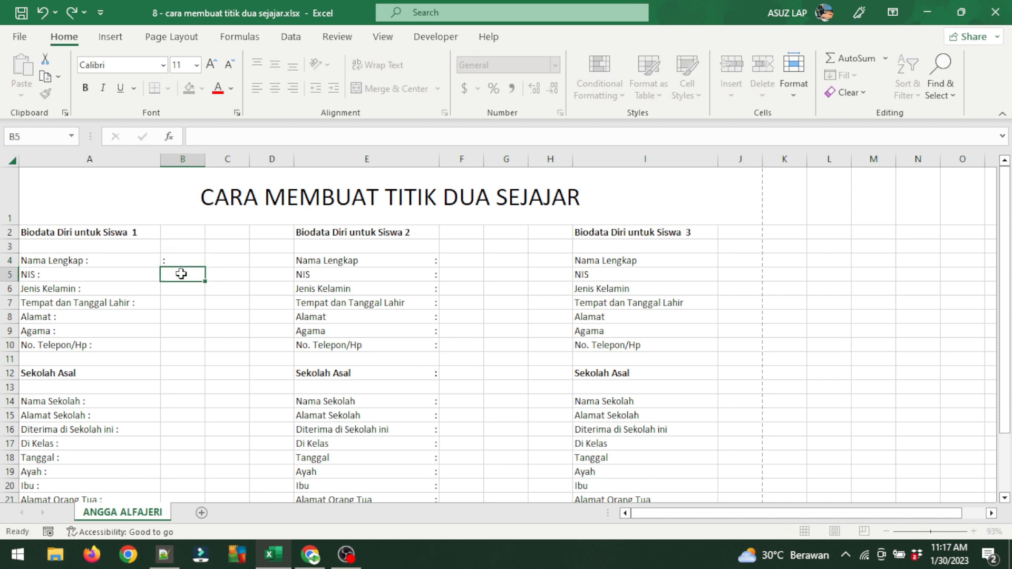
Enter a colon in cells B5 and B6, beside the NIS and Jenis Kelamin labels
type(":")
key("Return")
type(":")
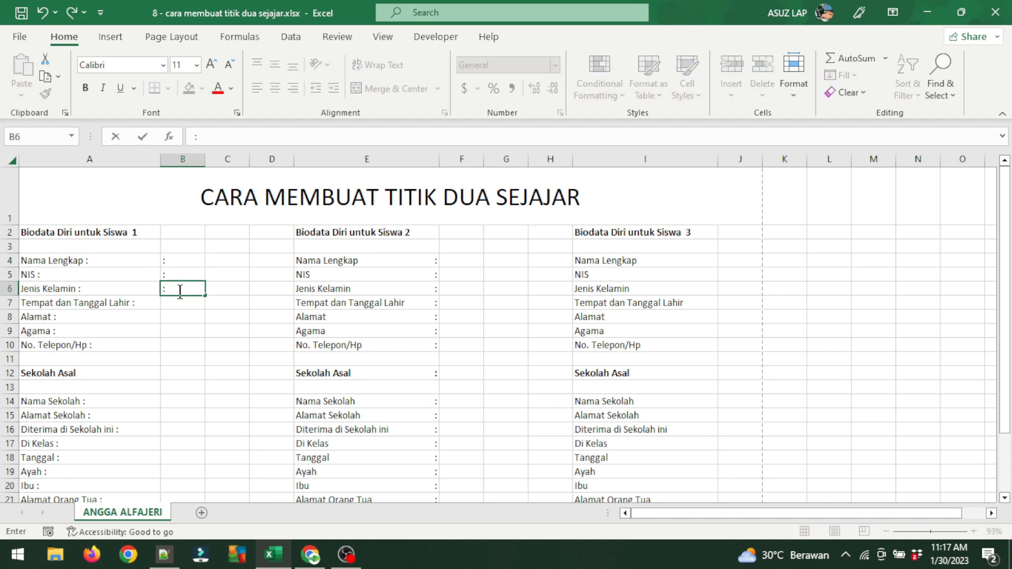
left_click(191, 328)
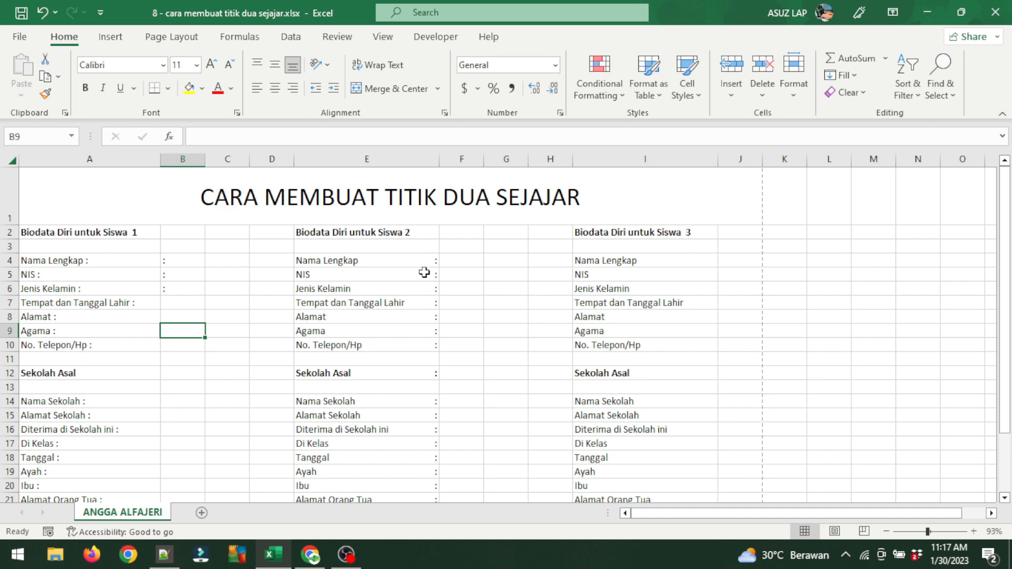
Clear the colons from cells B4:B6 beside the first student's labels
left_click_drag(423, 262, 427, 284)
scroll(392, 336, "down", 5)
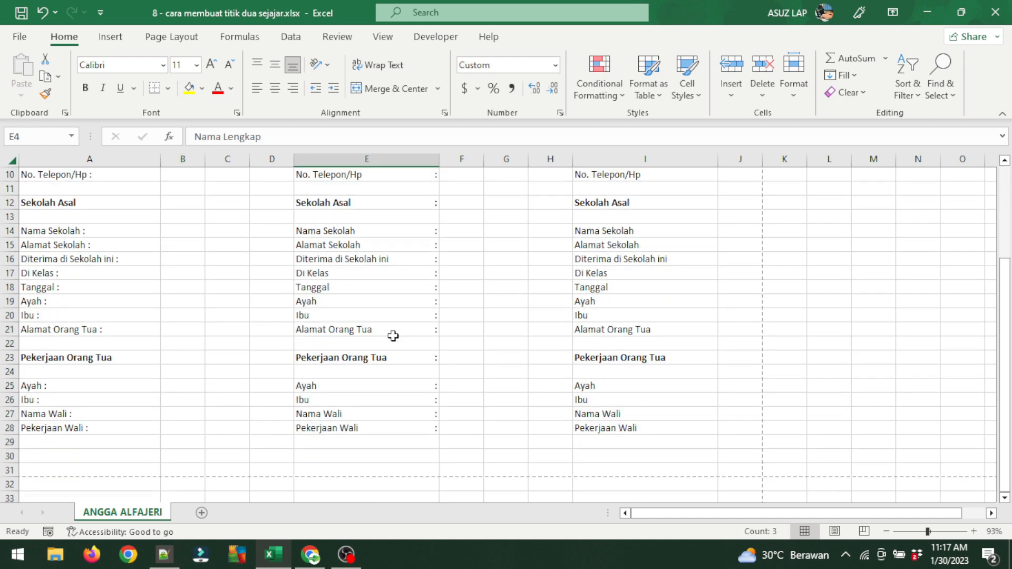
scroll(392, 340, "up", 5)
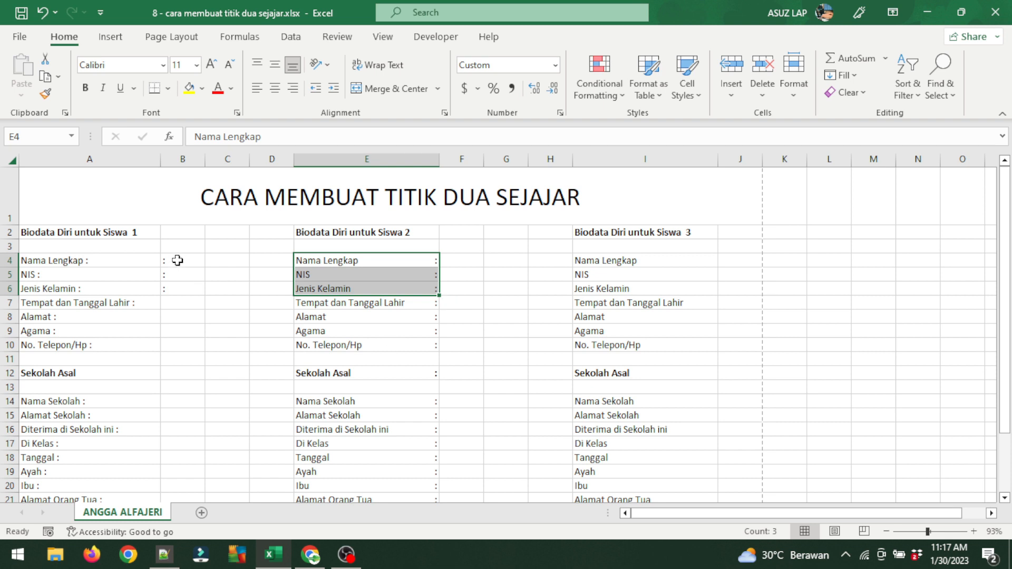
left_click_drag(178, 260, 178, 284)
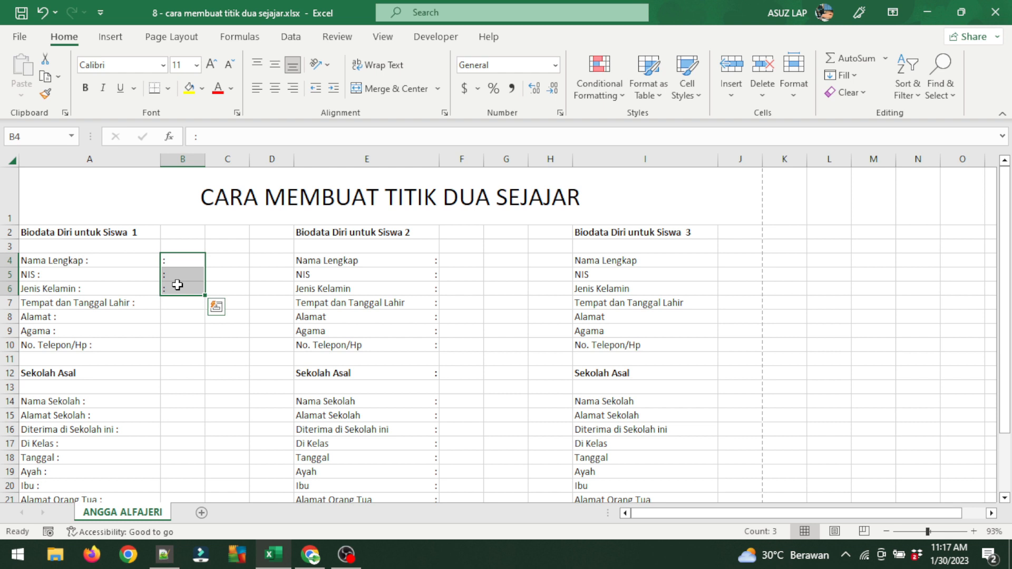
key("Delete")
Compare the colon placement in the three student biodata lists in columns A, E and I, down to row 28
left_click(120, 263)
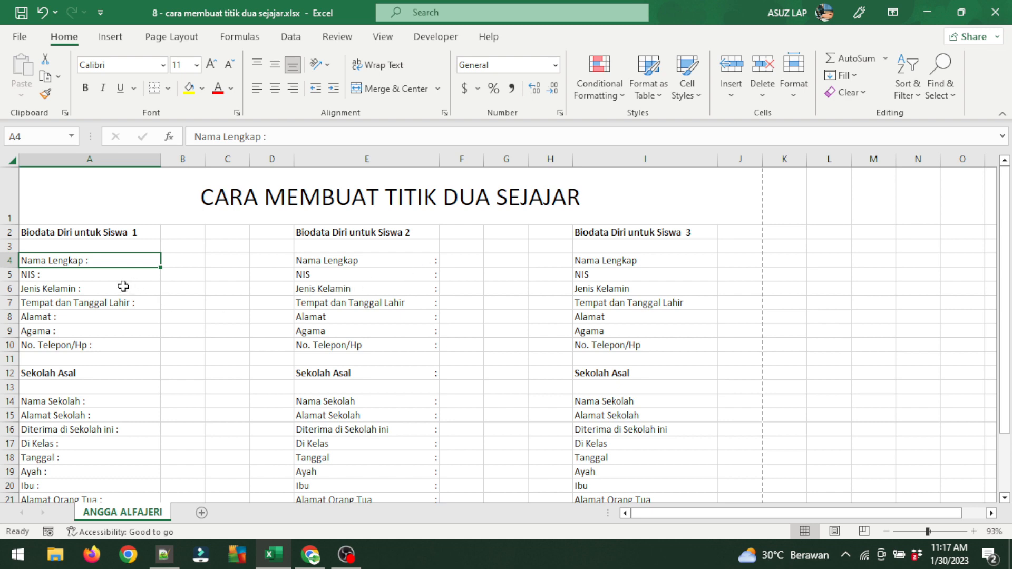
scroll(124, 286, "down", 4)
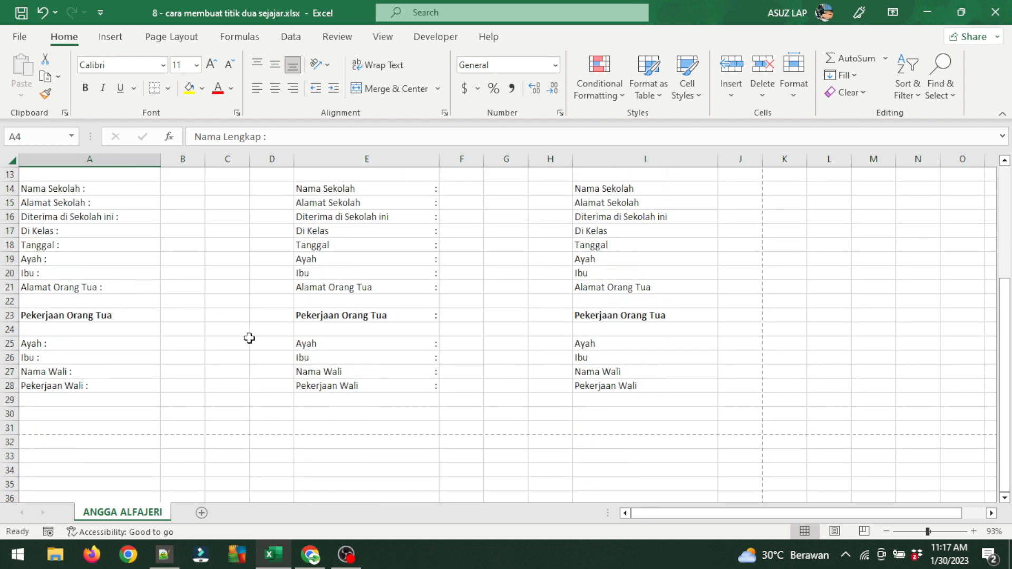
scroll(248, 339, "up", 4)
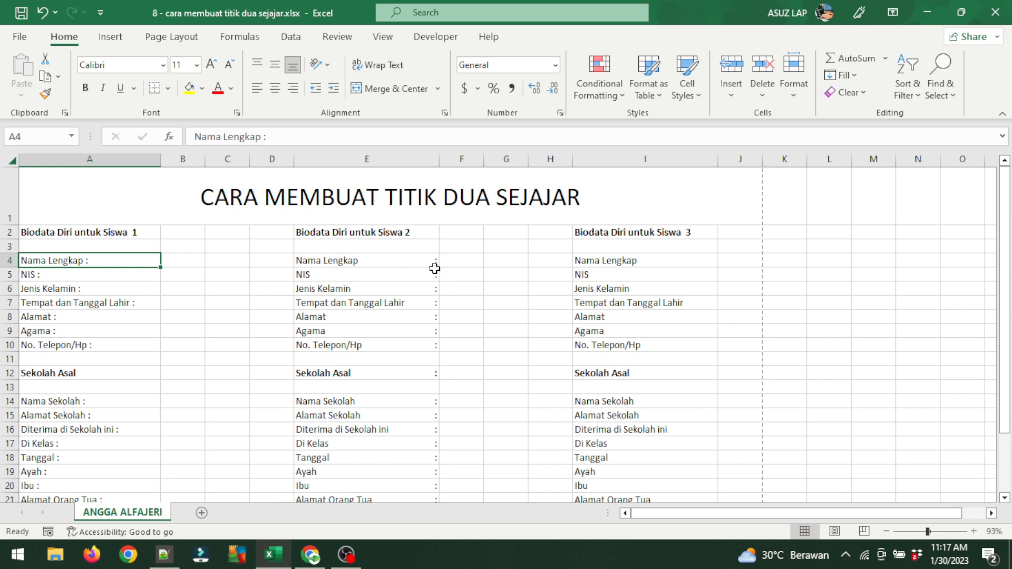
scroll(432, 268, "down", 5)
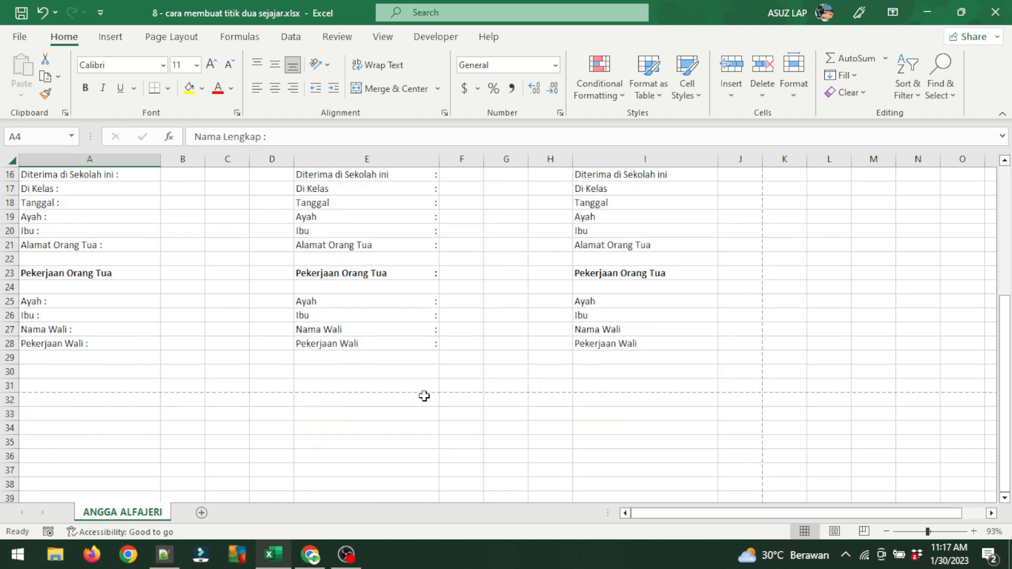
scroll(428, 367, "up", 2)
scroll(430, 361, "up", 2)
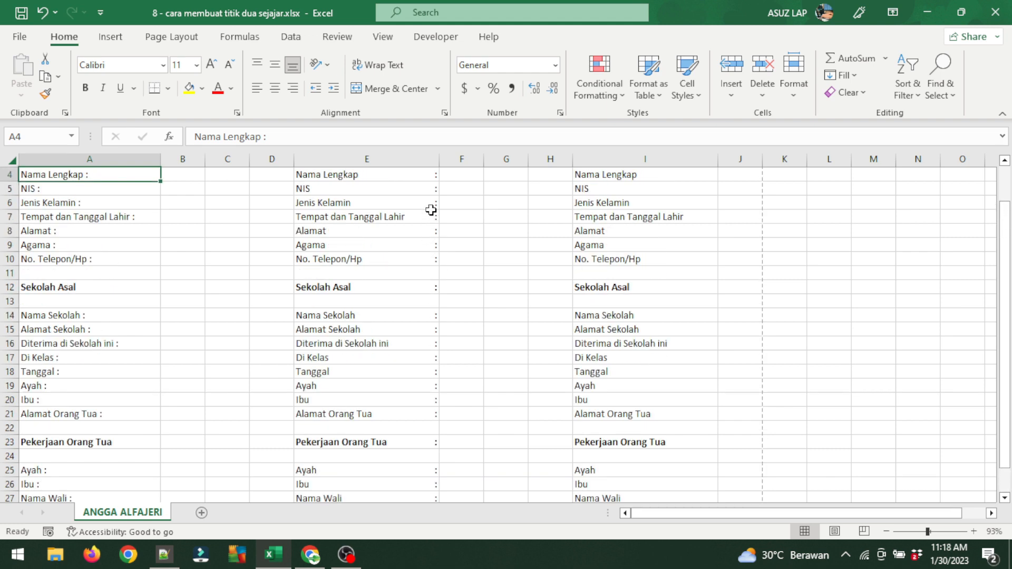
scroll(431, 210, "up", 1)
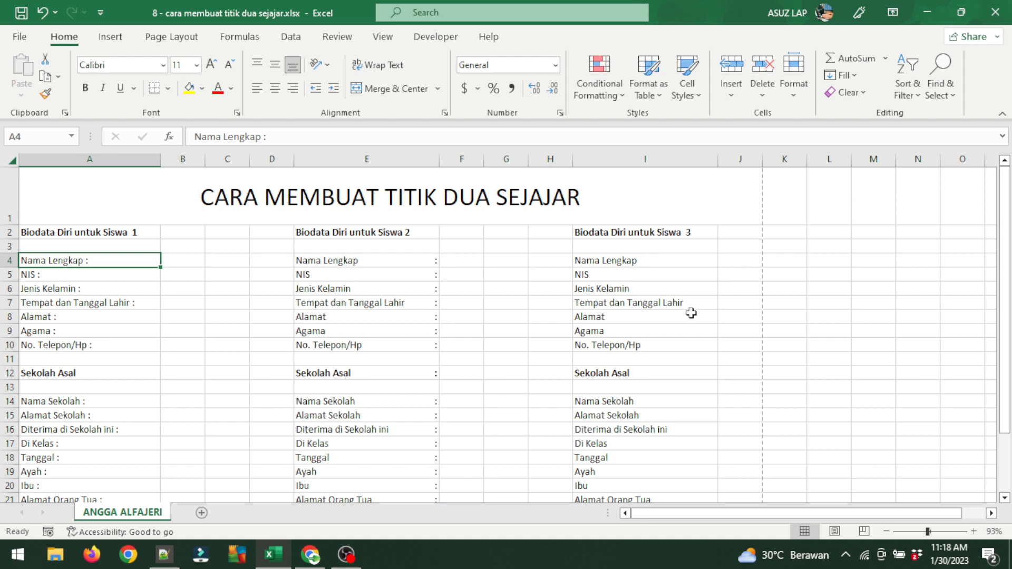
scroll(689, 311, "down", 4)
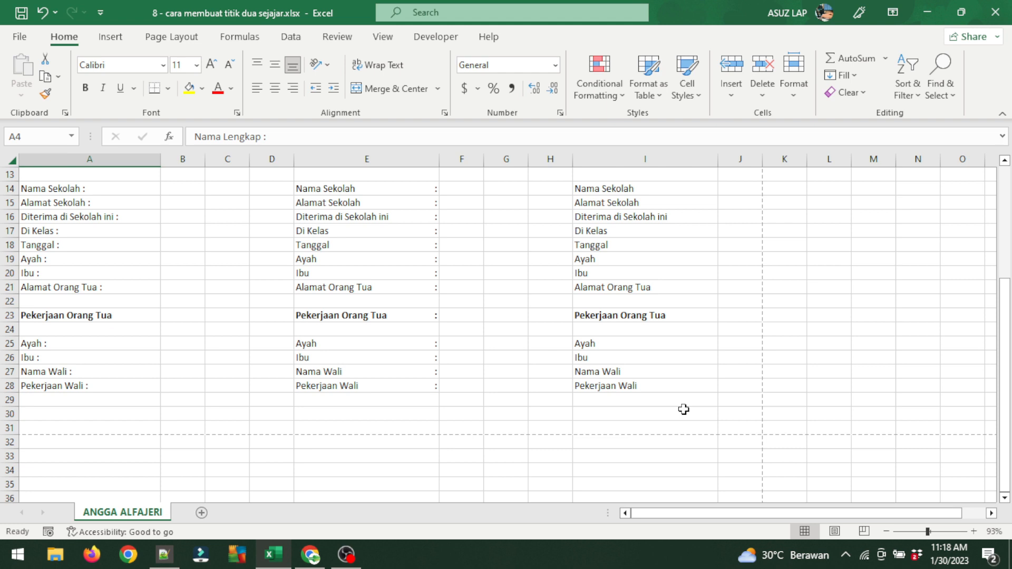
scroll(684, 410, "up", 2)
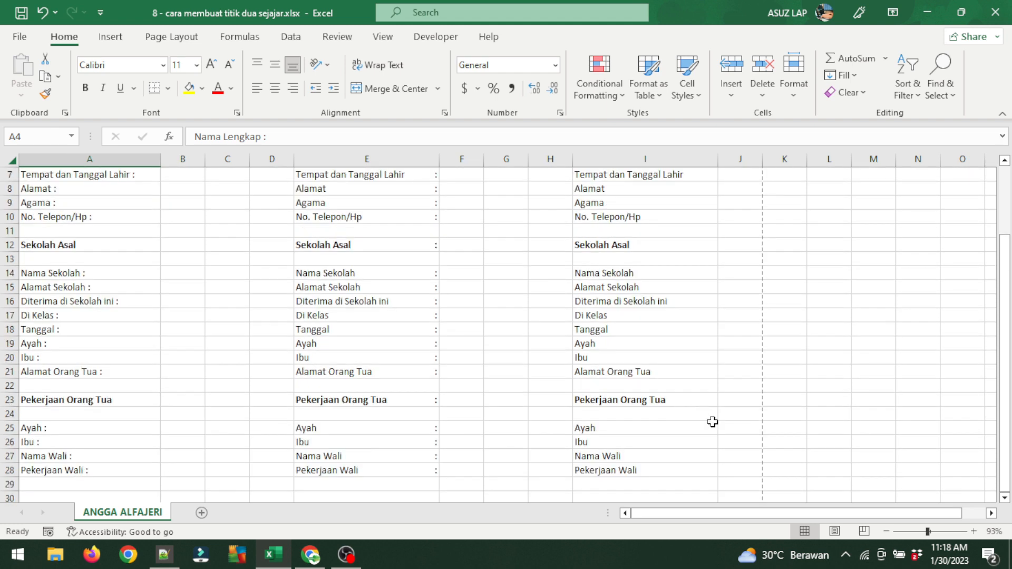
scroll(712, 409, "up", 2)
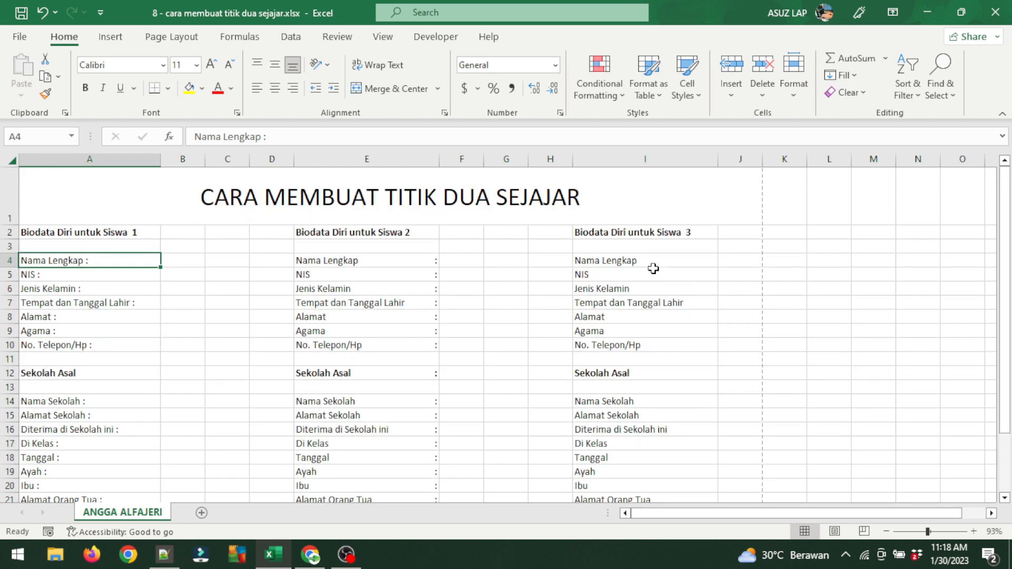
scroll(648, 285, "down", 1)
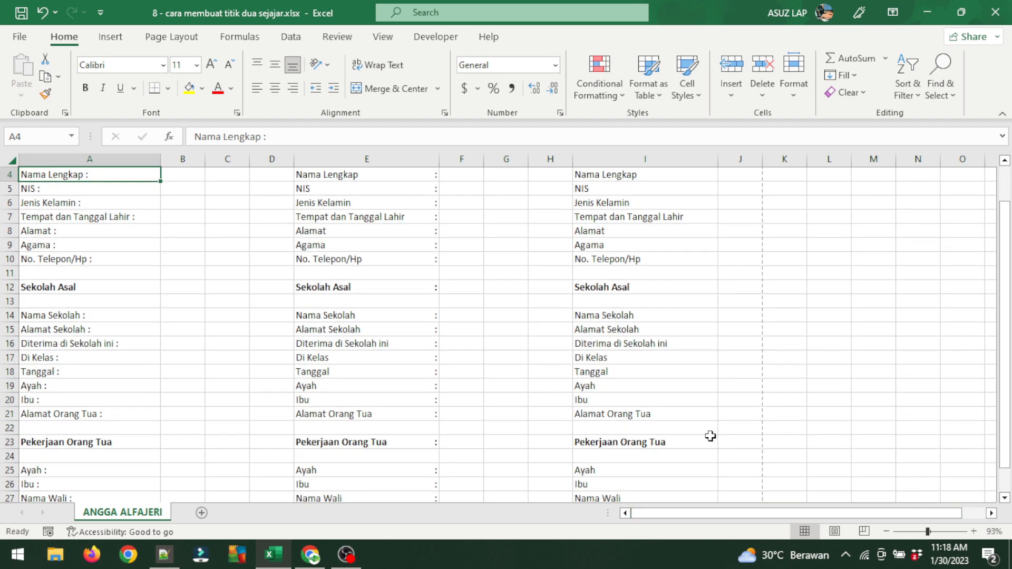
scroll(638, 416, "down", 3)
scroll(638, 415, "up", 4)
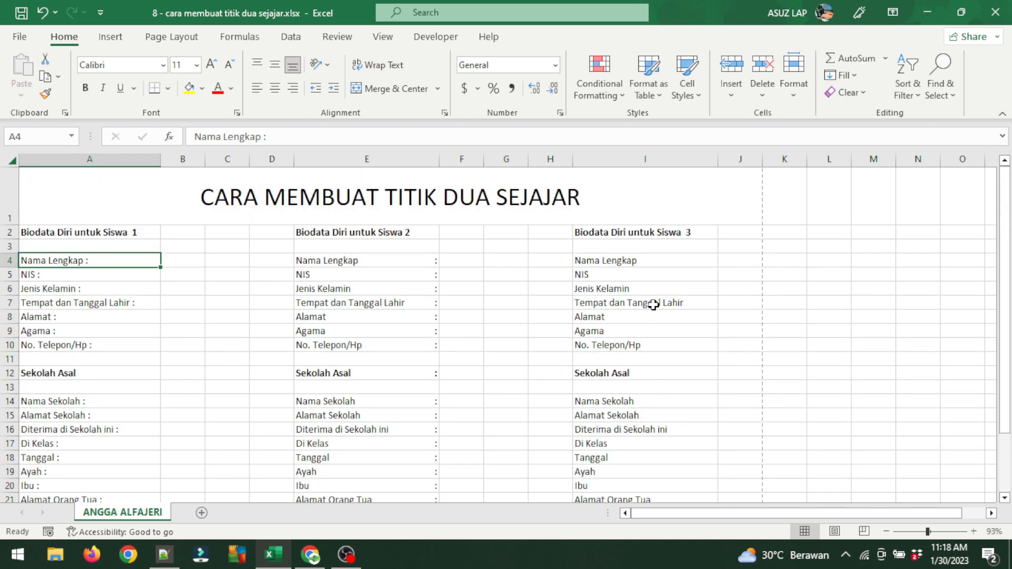
left_click(660, 262)
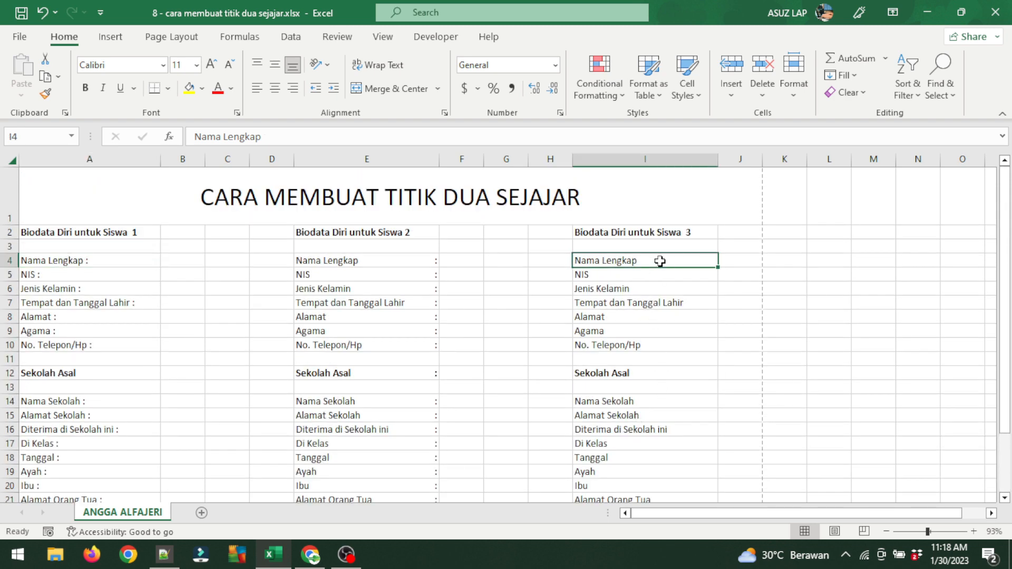
left_click_drag(660, 262, 615, 470)
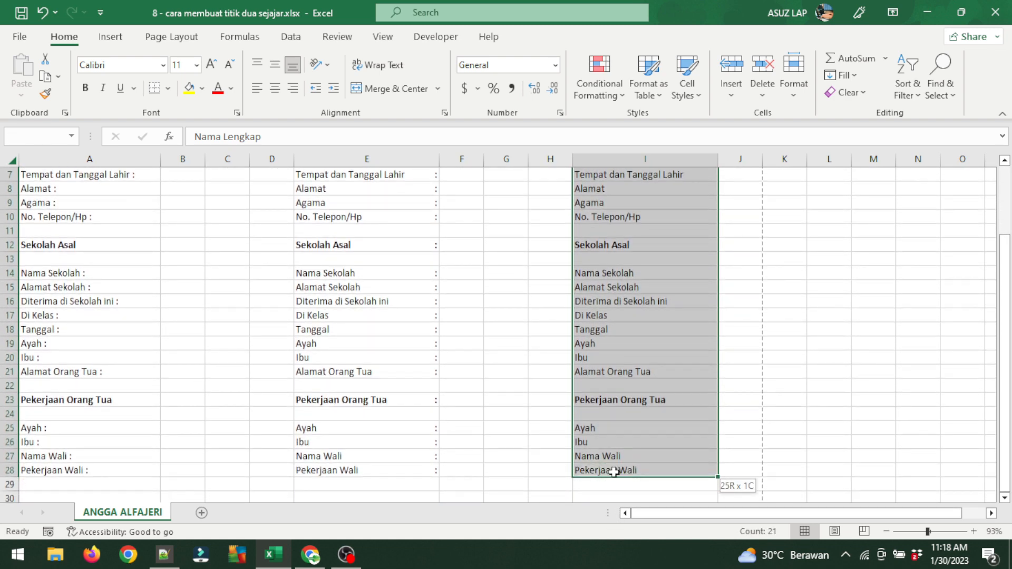
scroll(933, 460, "up", 2)
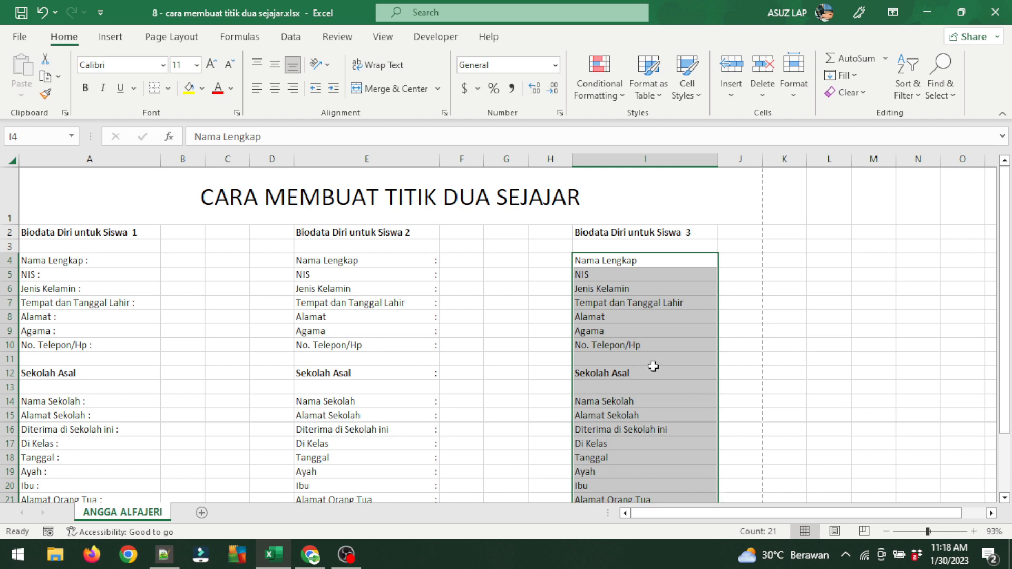
left_click(780, 331)
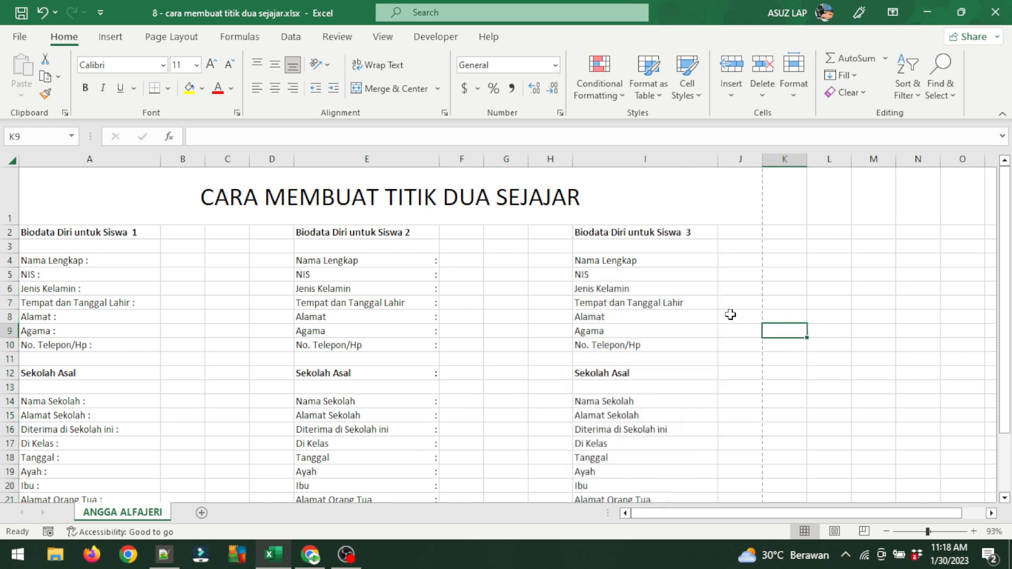
Open the cell formatting settings for the third student's labels in I4:I28 and choose the Custom number category
left_click(669, 264)
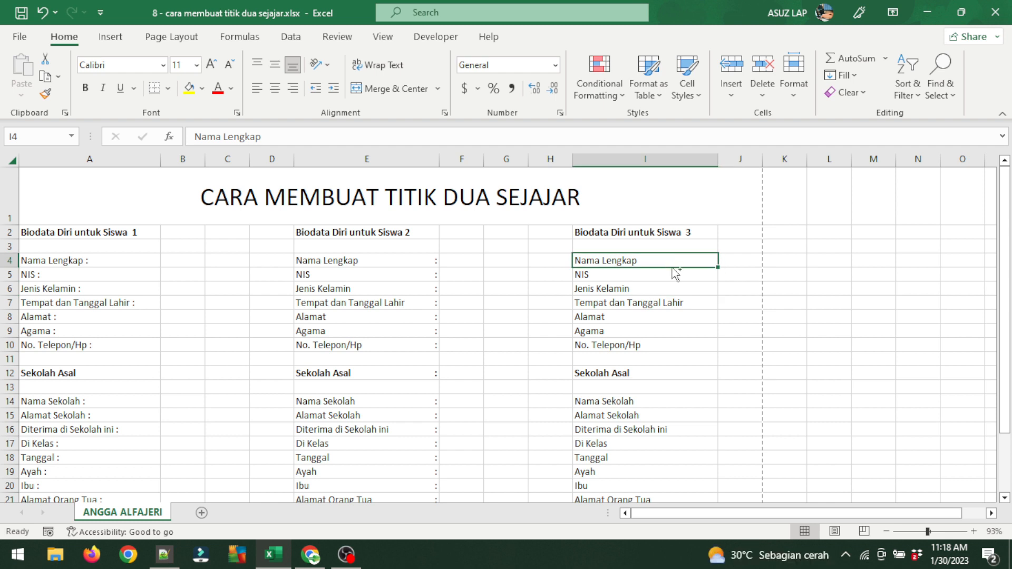
key("ctrl+shift+Down")
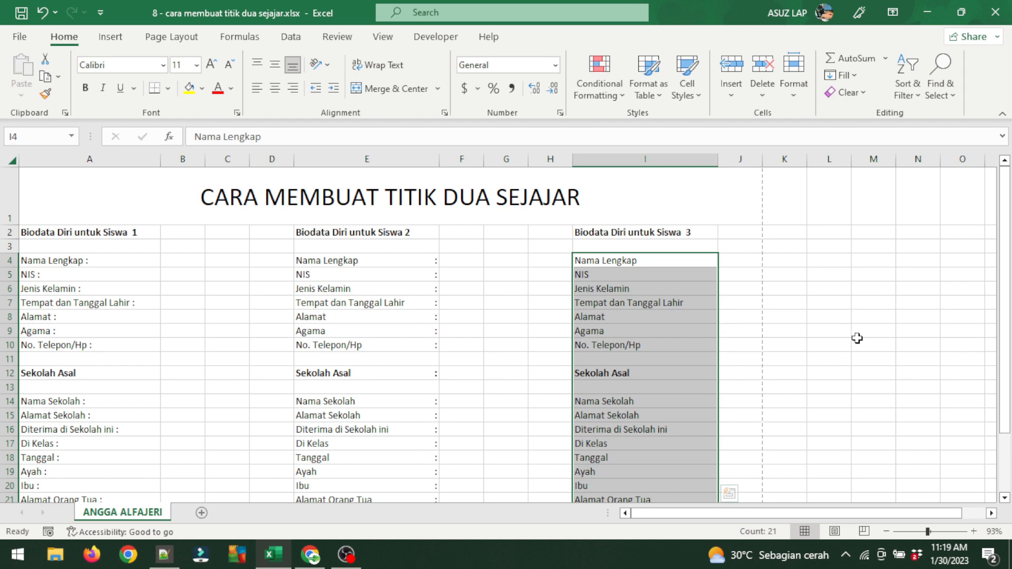
scroll(684, 398, "down", 5)
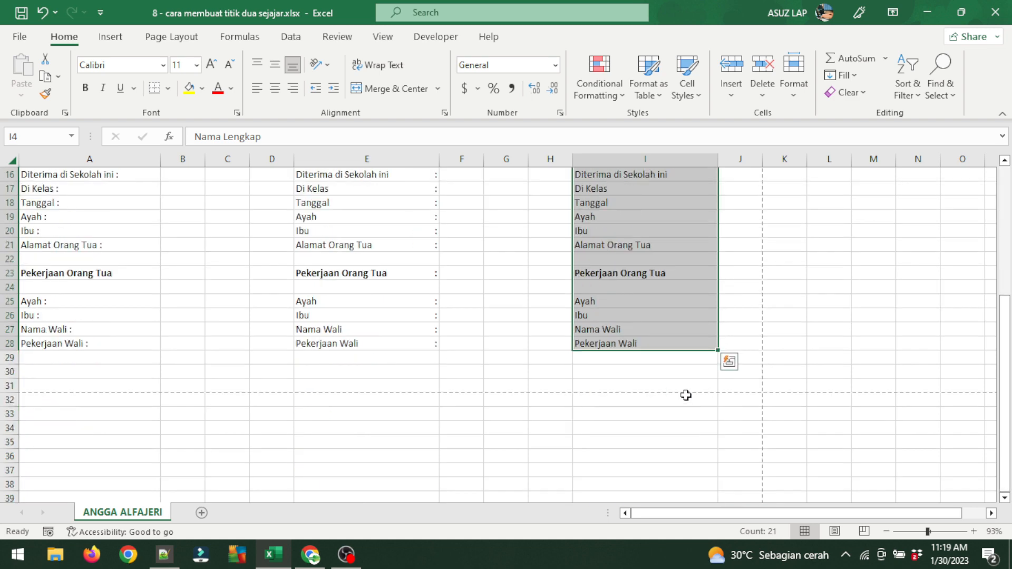
scroll(686, 395, "up", 4)
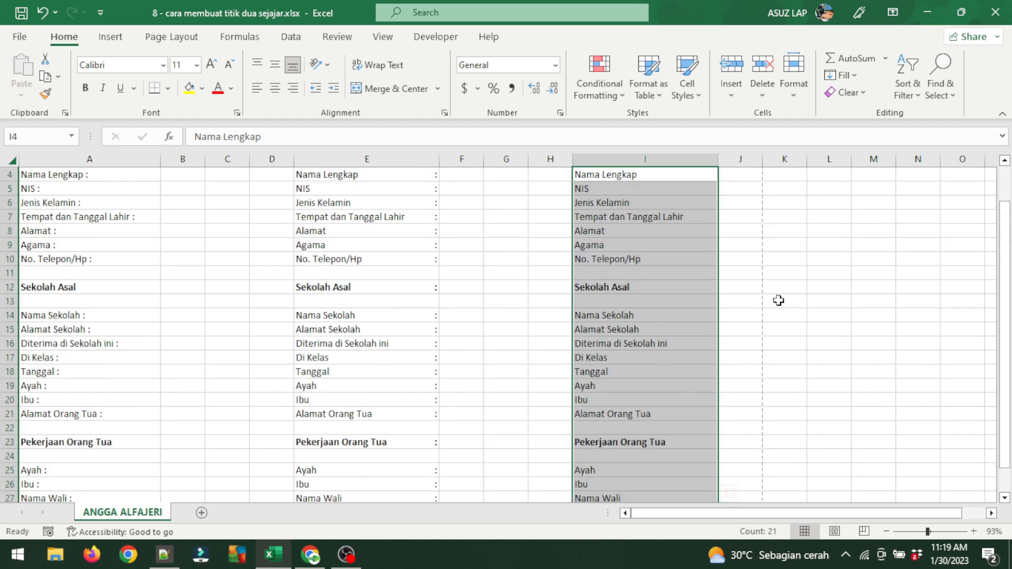
scroll(894, 314, "up", 1)
scroll(824, 323, "down", 2)
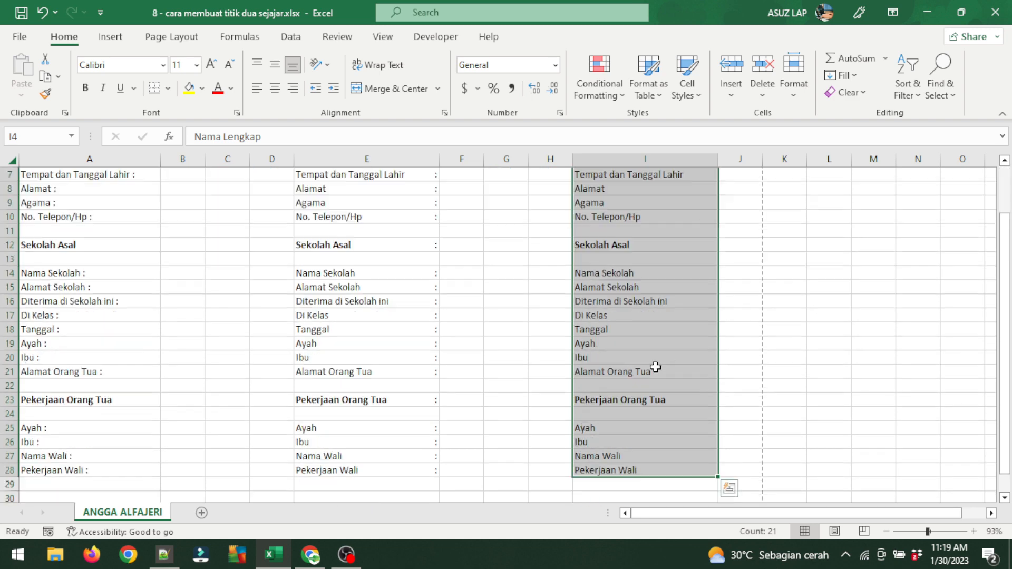
scroll(659, 351, "down", 2)
scroll(666, 331, "up", 4)
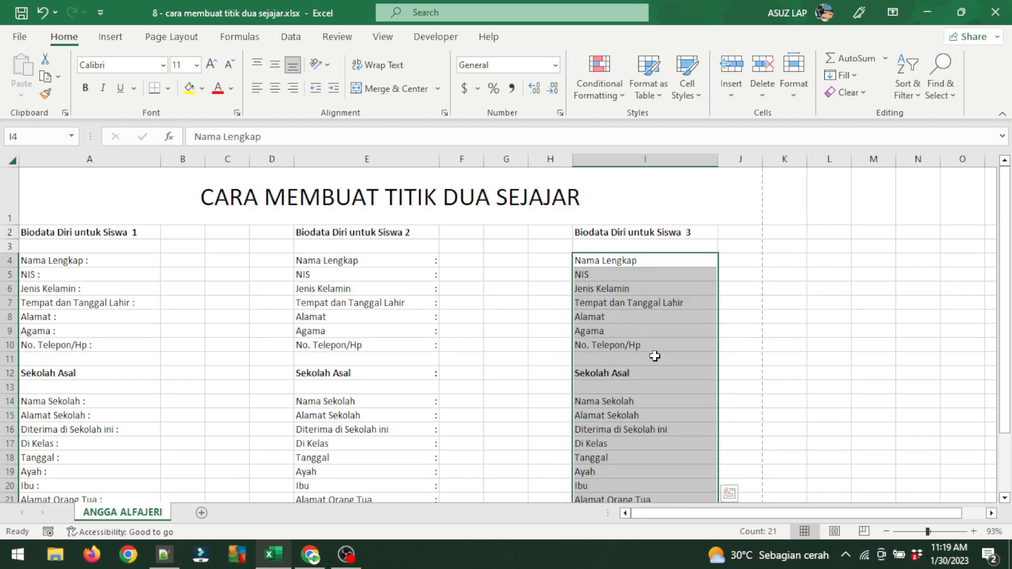
right_click(653, 357)
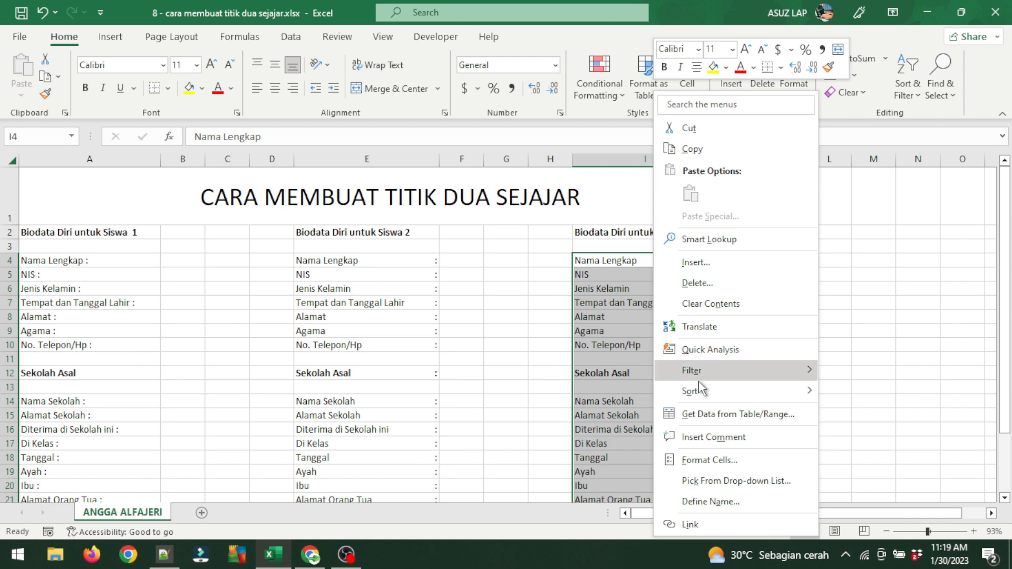
left_click(727, 462)
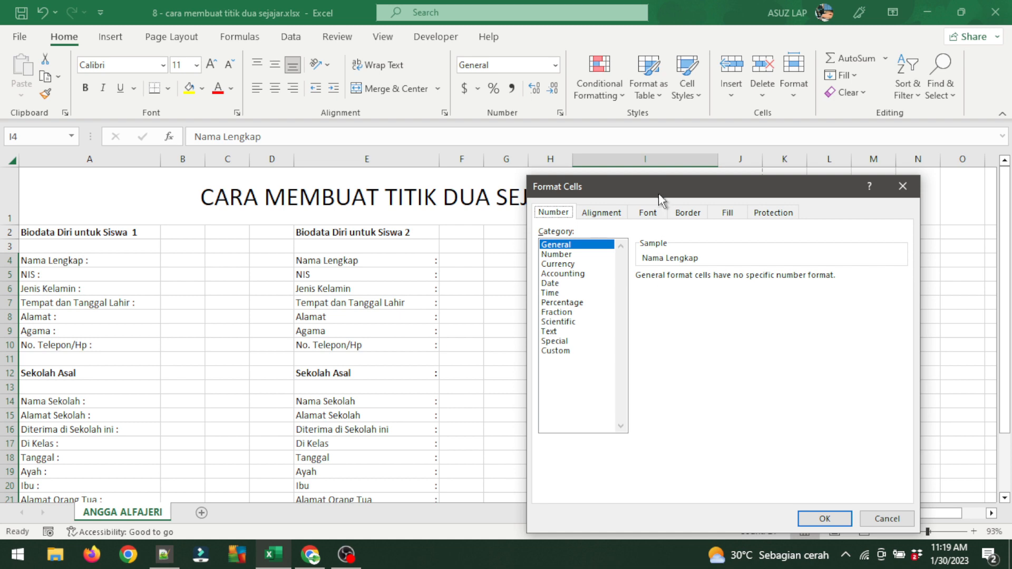
left_click_drag(659, 193, 356, 109)
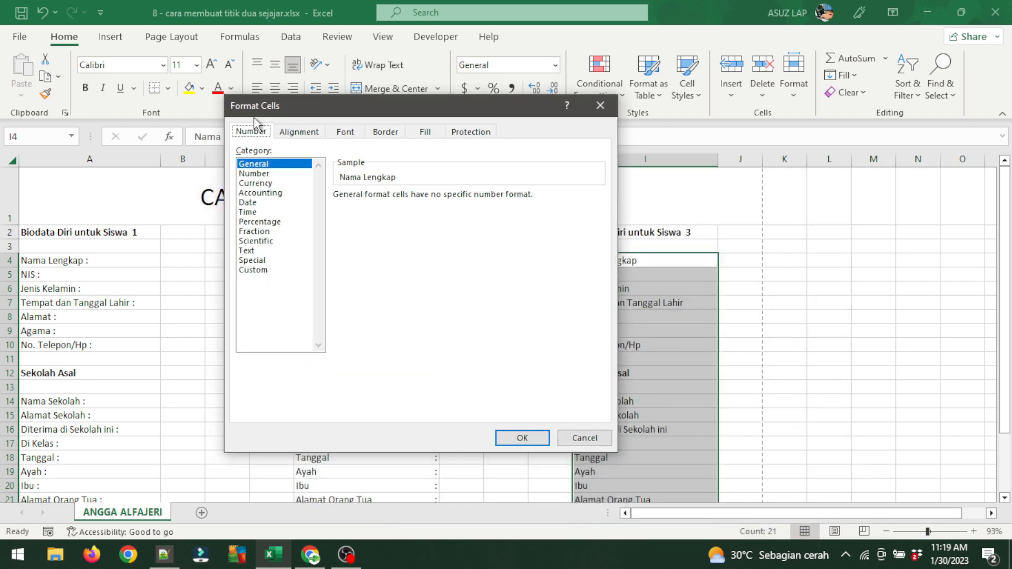
left_click(256, 272)
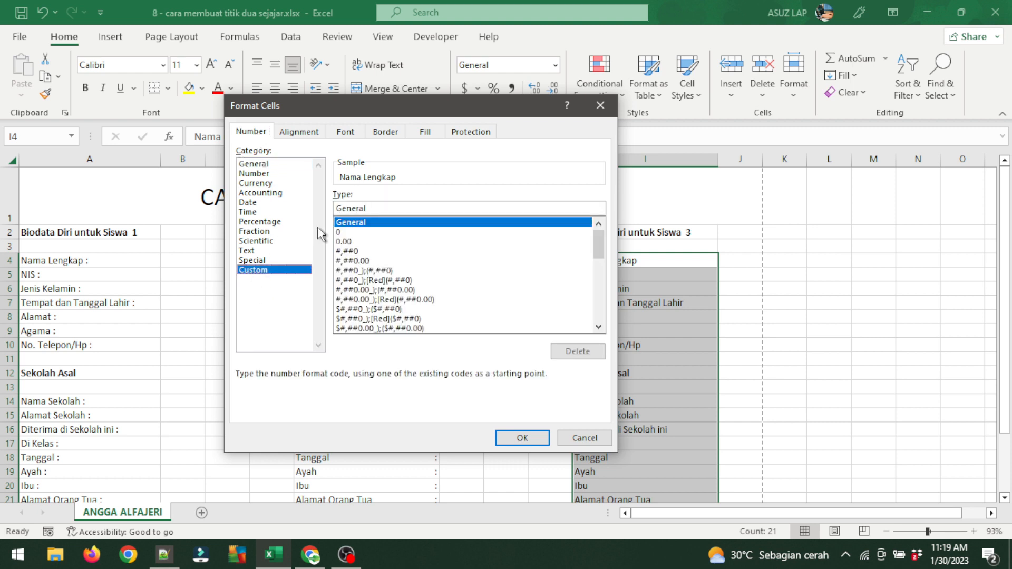
Apply the custom format code @ * ":" to the labels in I4:I28 and check the list down to row 28
double_click(337, 209)
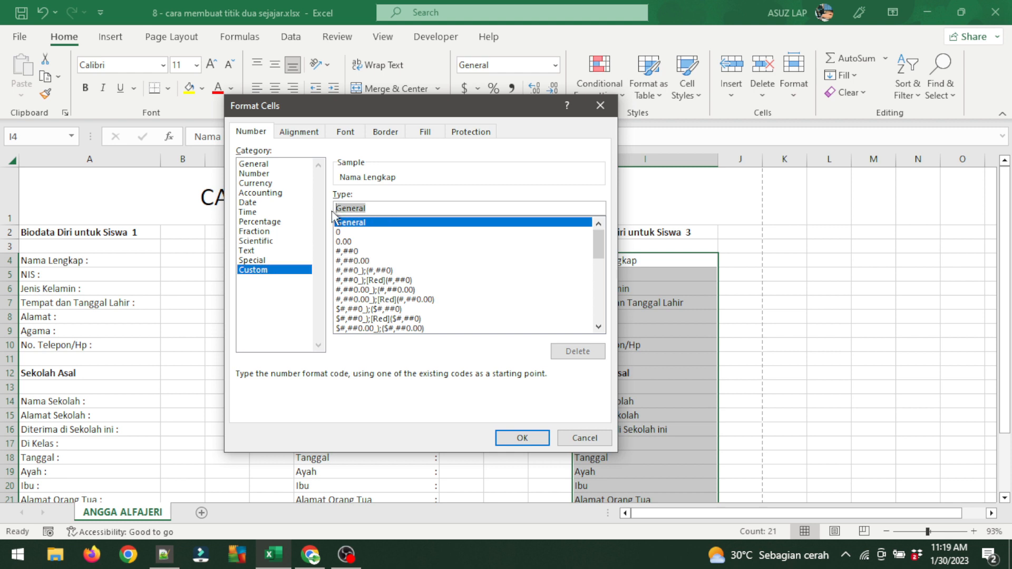
key("BackSpace")
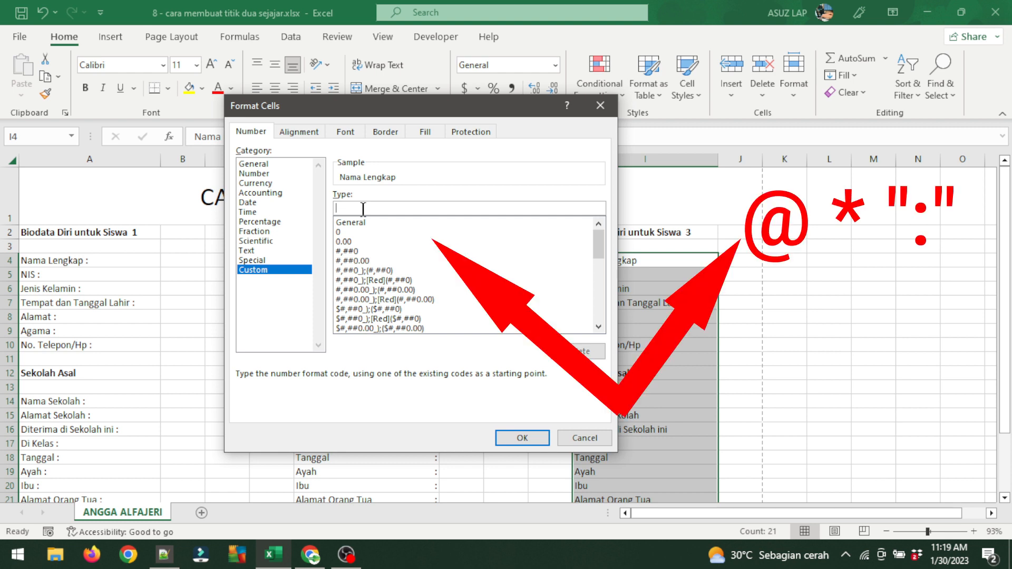
type("@ *")
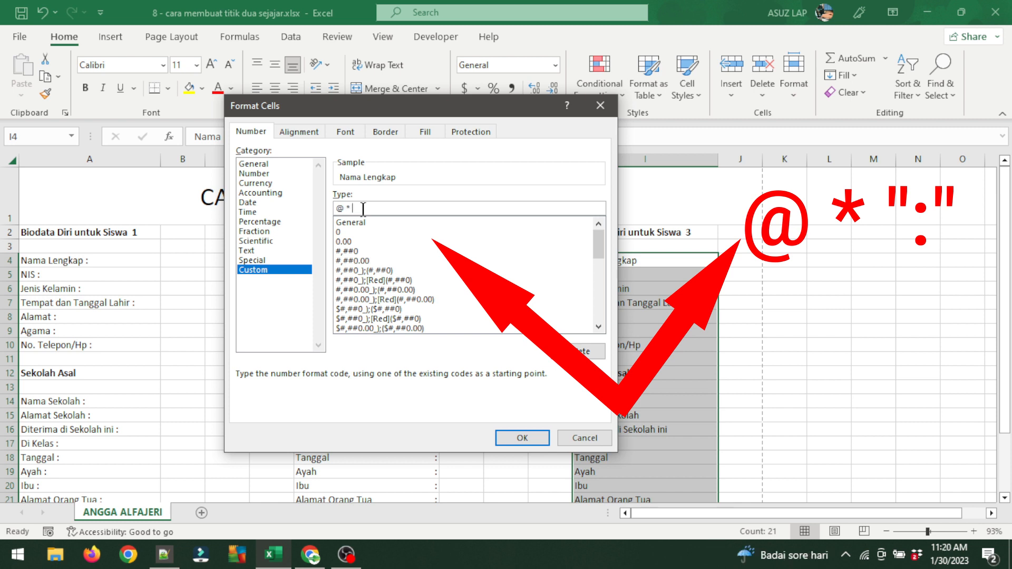
type(" \"")
type(":")
type(":")
type("\"")
left_click(533, 439)
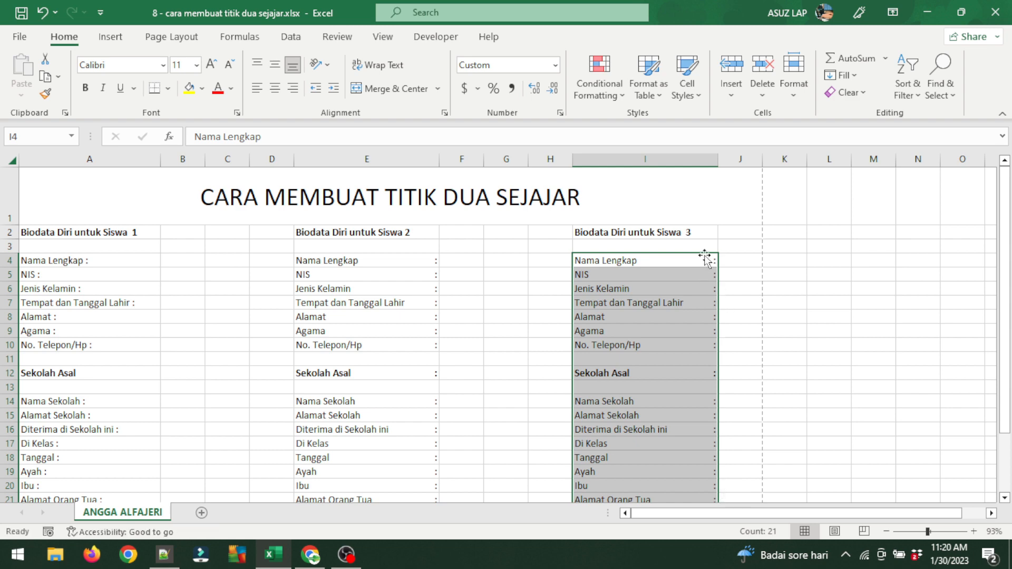
scroll(698, 364, "down", 5)
left_click(698, 366)
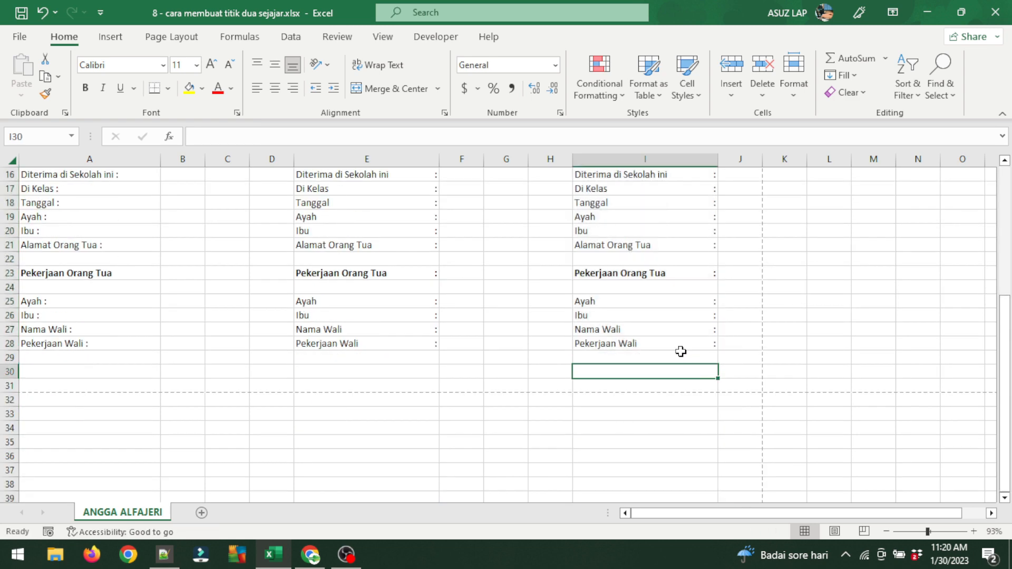
Enter a semicolon in each of cells B4:B7 beside the first student's labels
scroll(678, 348, "up", 6)
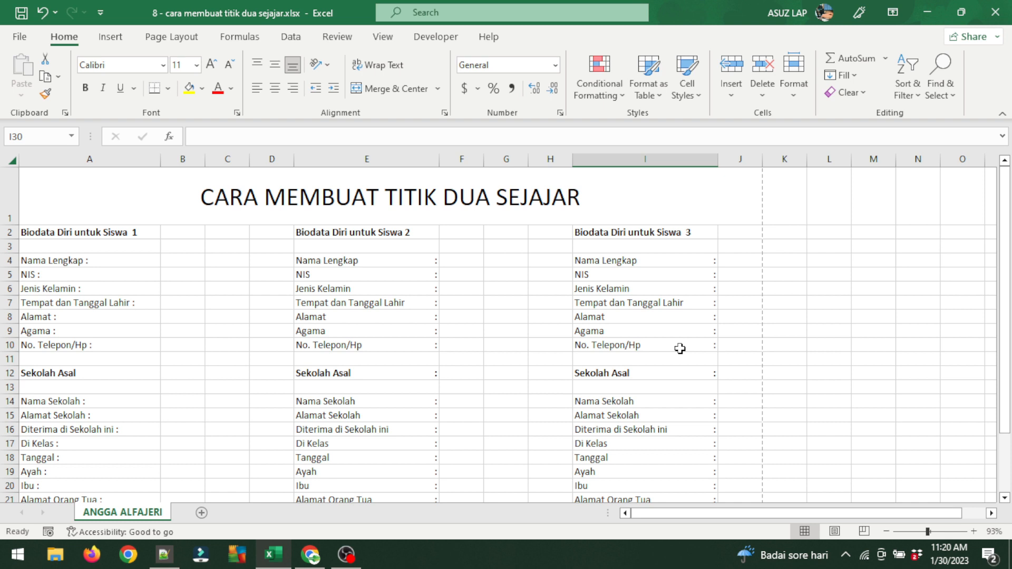
left_click(197, 264)
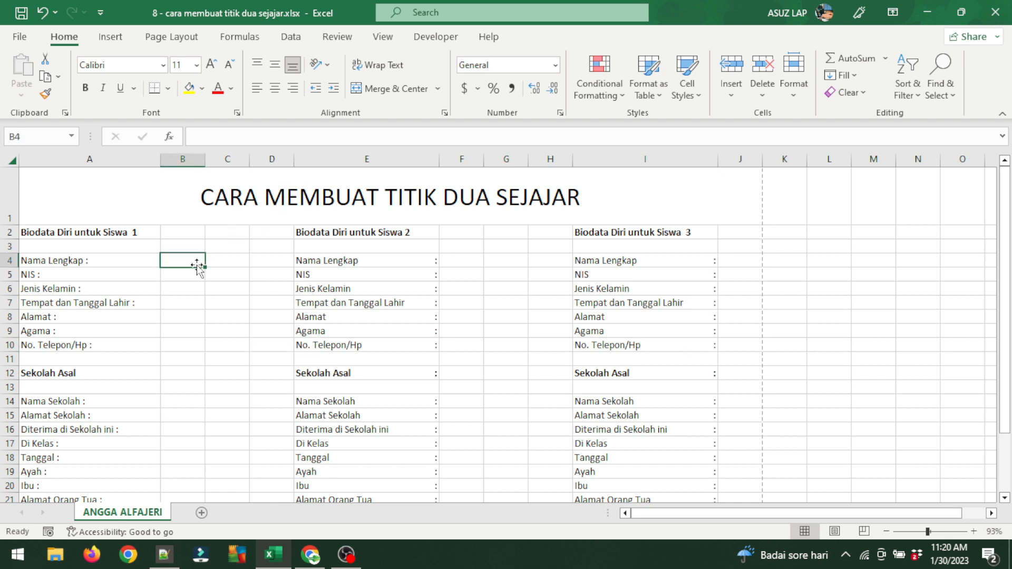
type(";")
key("Return")
type(";")
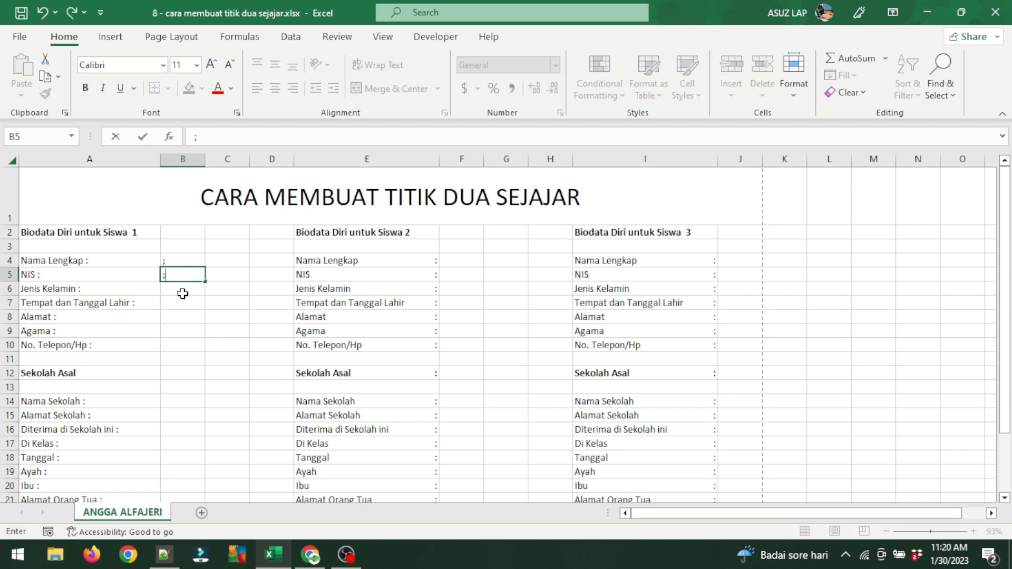
key("Return")
type(";")
key("Return")
type(";")
key("Return")
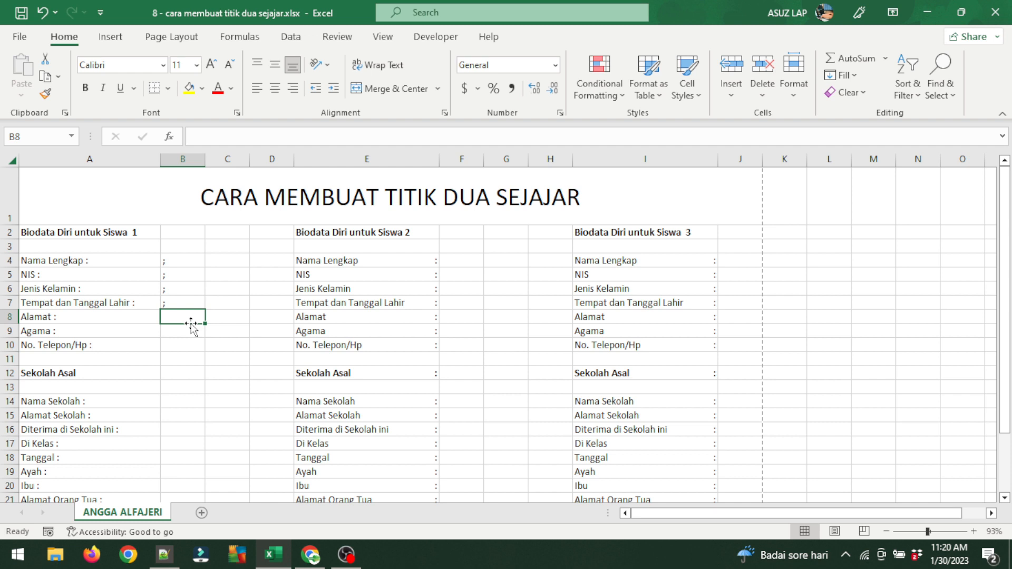
Clear the semicolons from cells B4:B7 and review the colon alignment in the three biodata lists
left_click_drag(172, 263, 175, 304)
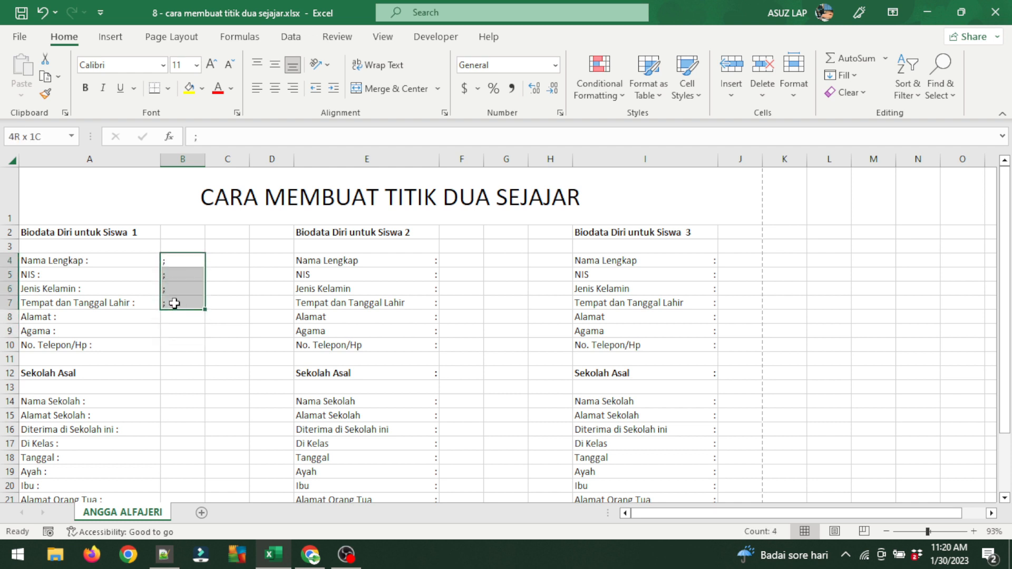
key("Delete")
scroll(678, 266, "down", 1)
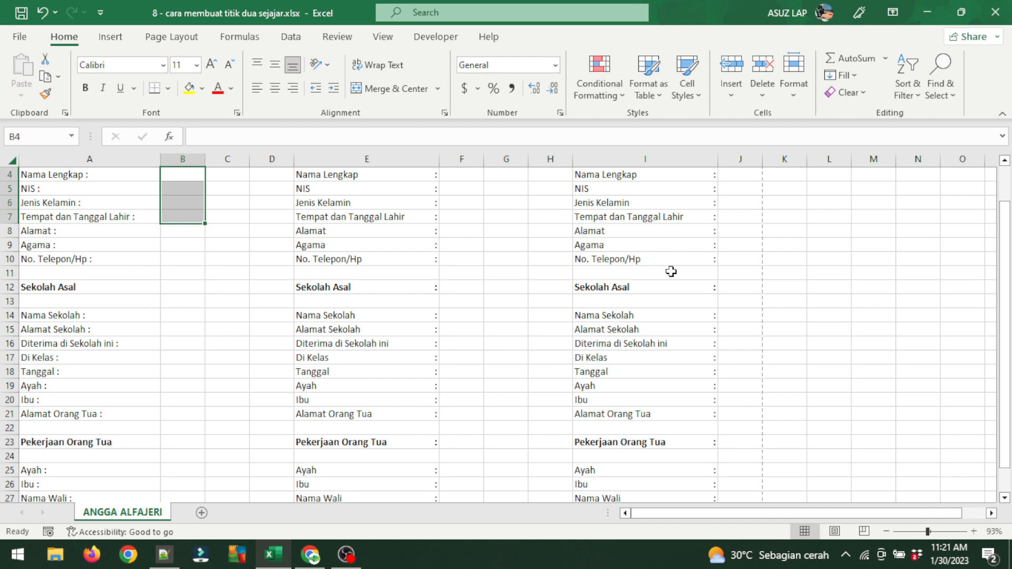
scroll(671, 271, "down", 1)
scroll(671, 272, "up", 2)
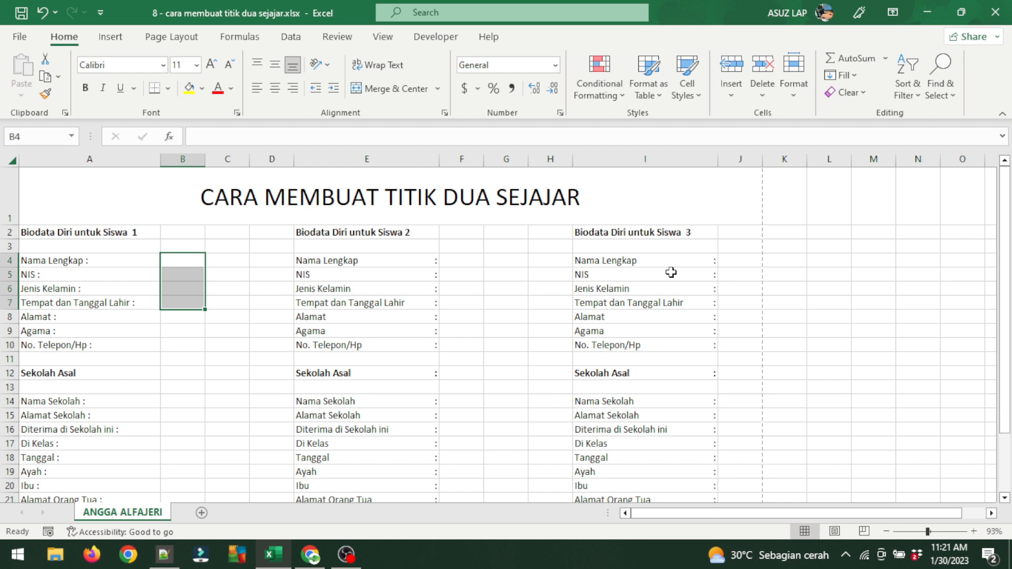
Enter the text "data" in the empty cell I11 of the third student's list to test the custom format
left_click(618, 360)
type("dat")
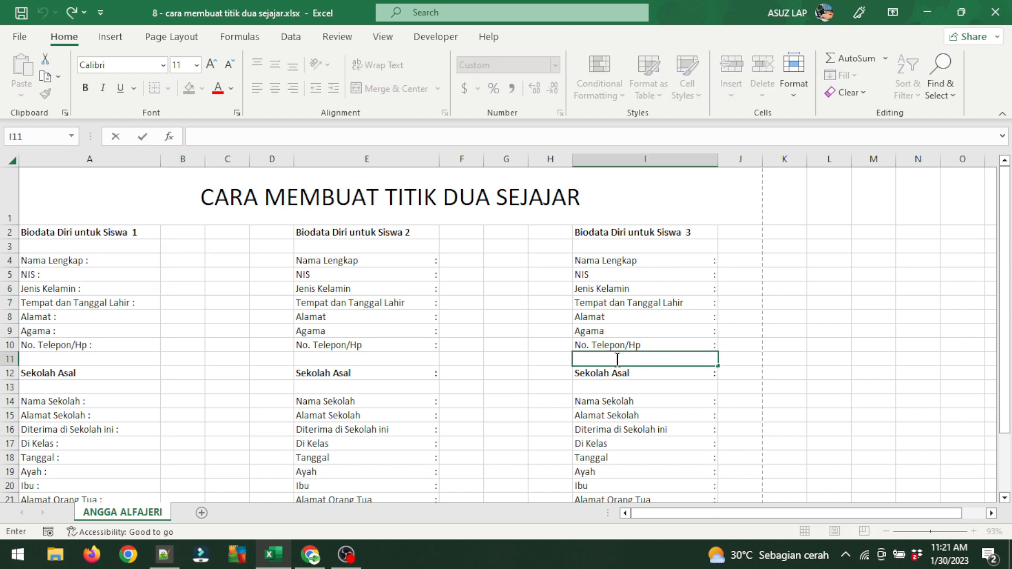
type("at")
key("Return")
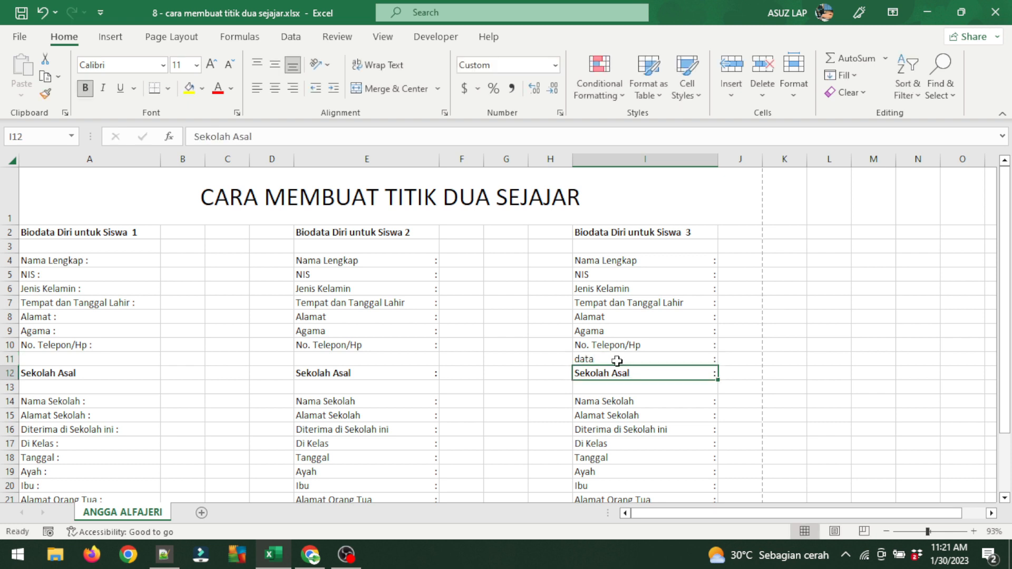